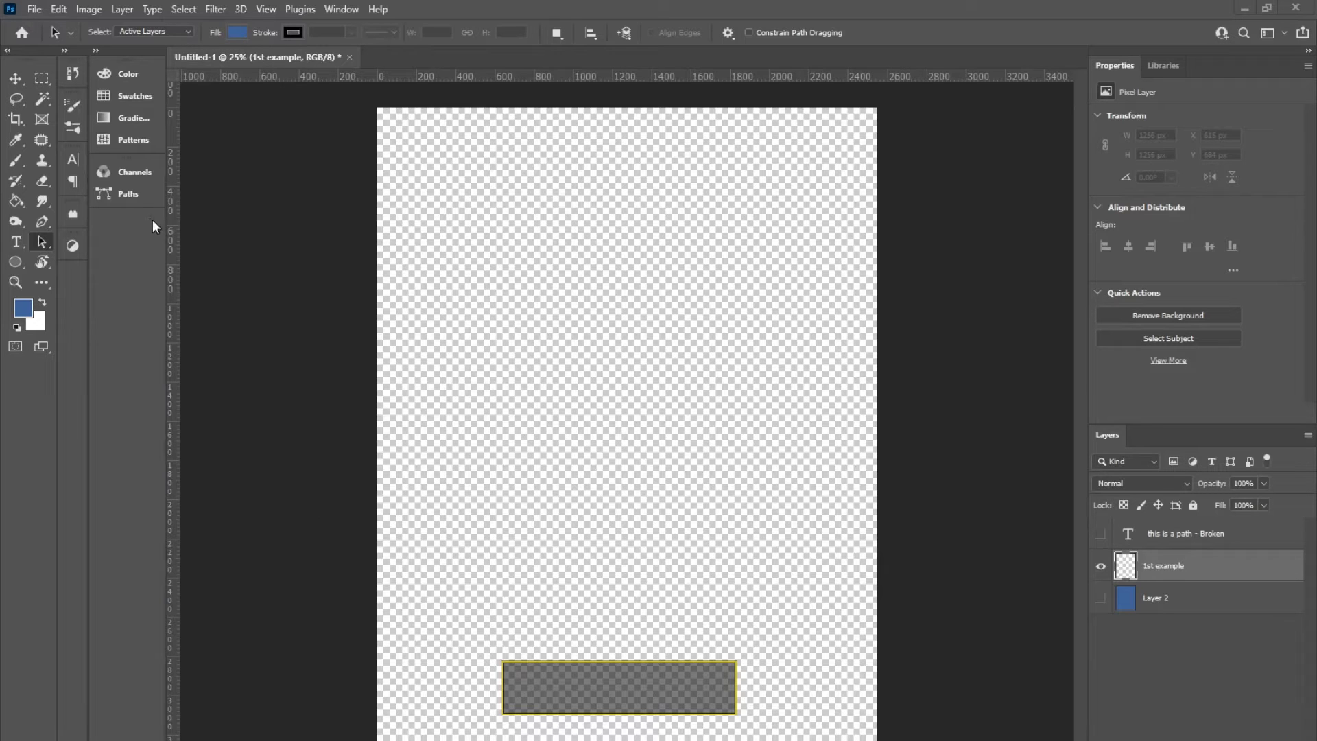
pyautogui.click(17, 264)
pyautogui.click(16, 263)
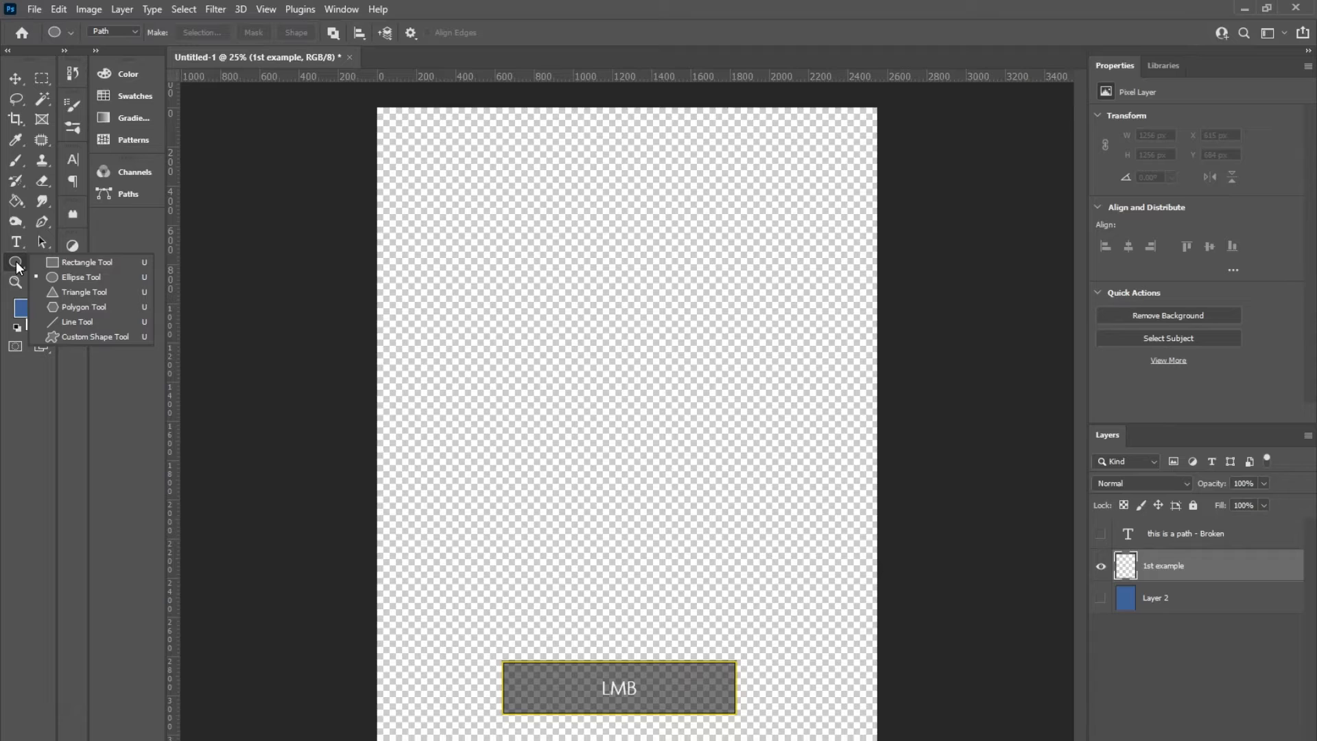
pyautogui.click(18, 266)
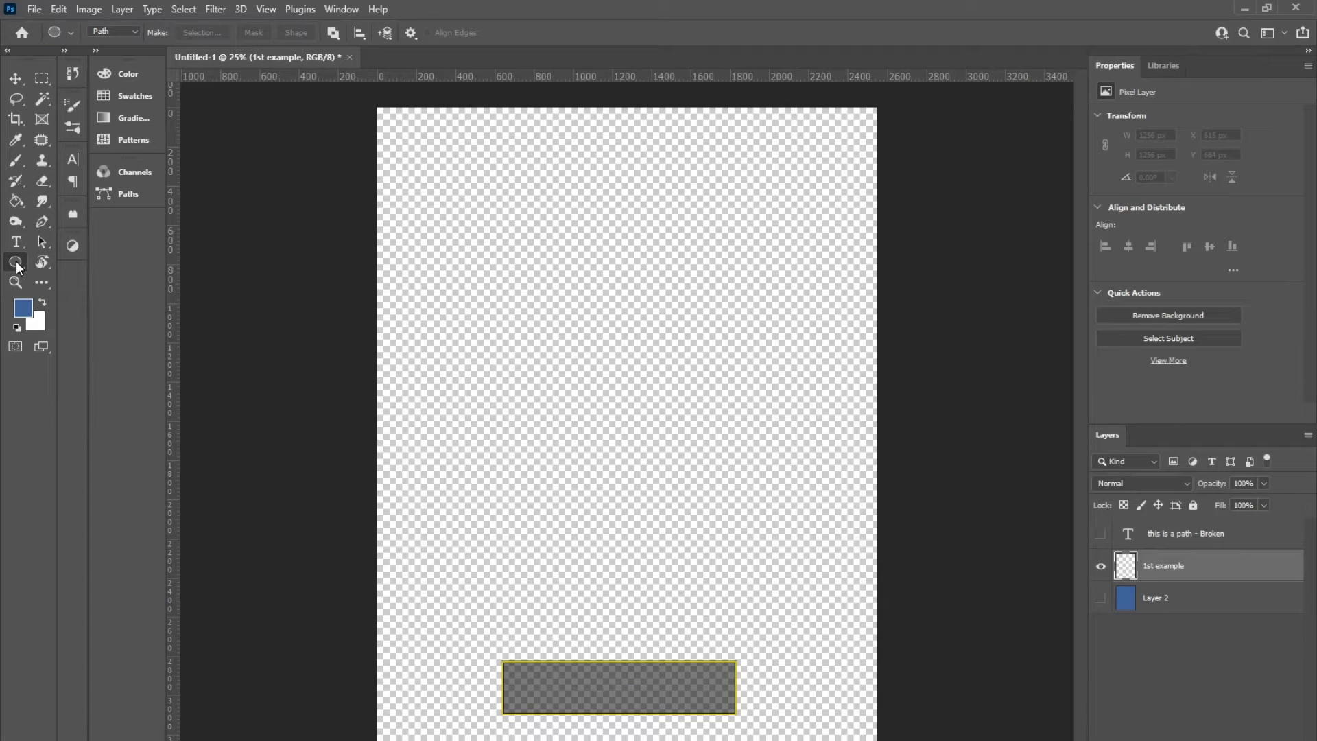
pyautogui.click(17, 267)
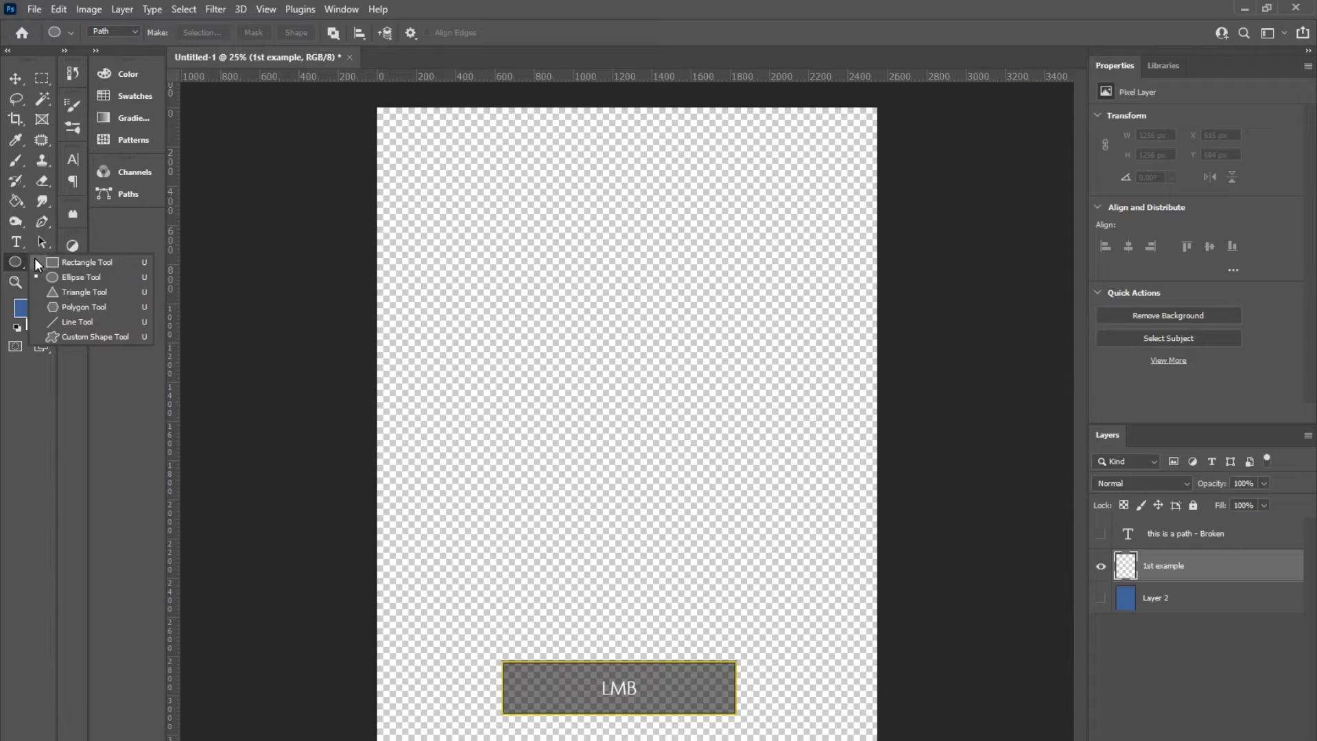
pyautogui.click(86, 321)
pyautogui.click(18, 256)
pyautogui.click(71, 261)
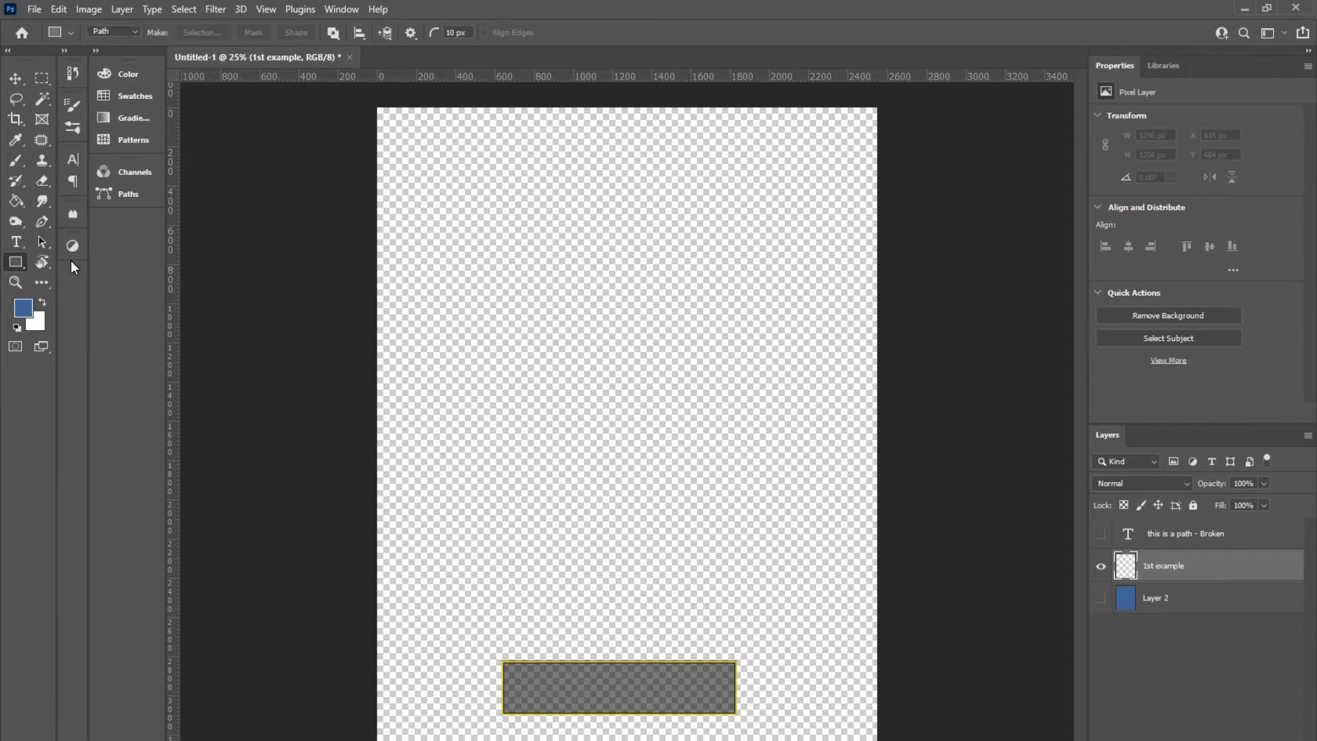
# Step: Draw a circular path about 1216 px in diameter in the upper middle of the canvas with the Ellipse tool in Path mode
pyautogui.click(16, 264)
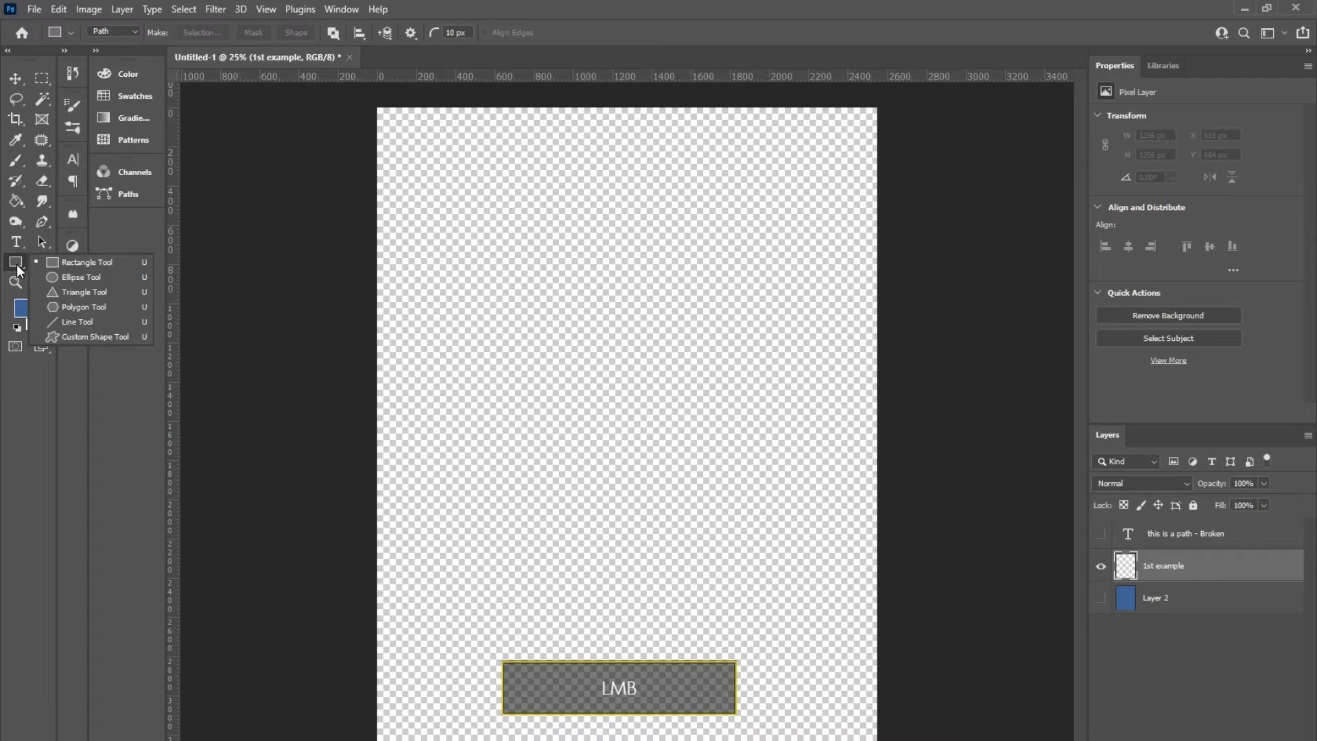
pyautogui.click(80, 277)
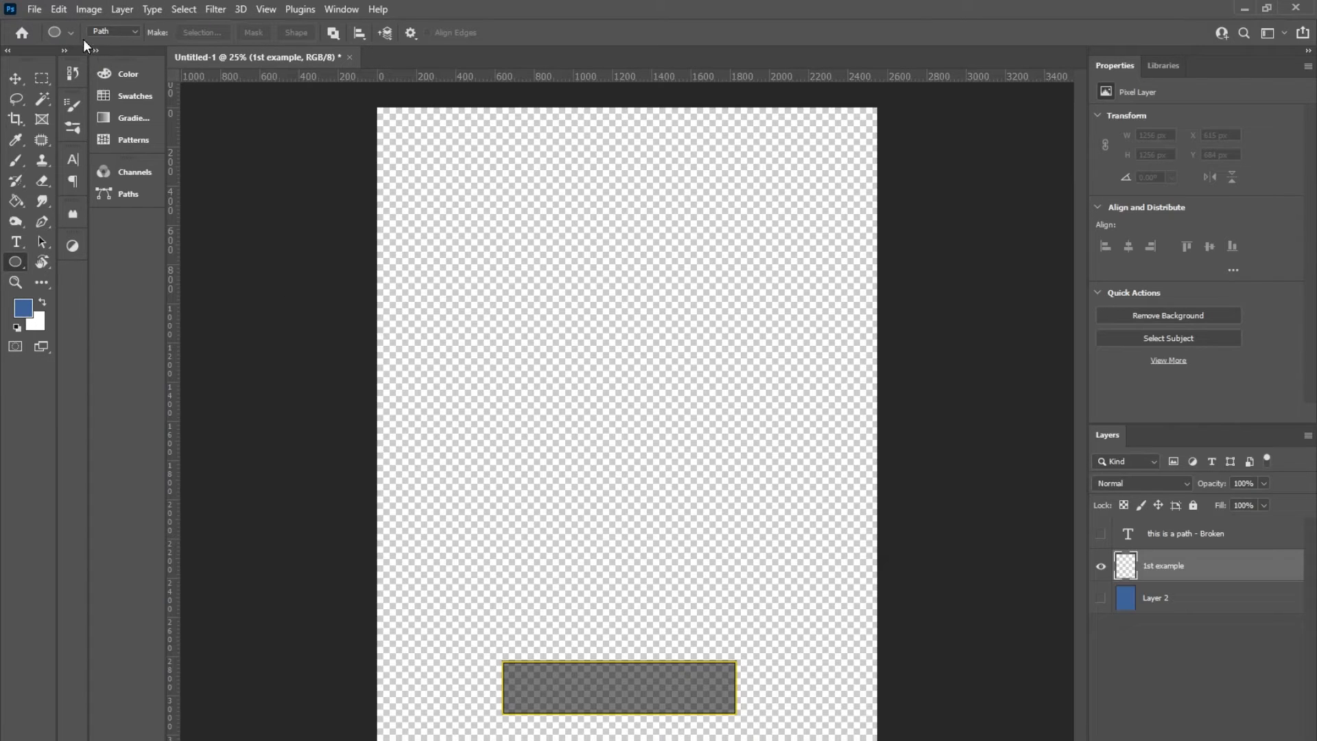
pyautogui.click(123, 32)
pyautogui.click(107, 40)
pyautogui.click(113, 33)
pyautogui.press('shift')
pyautogui.hotkey('shift', 'alt')
pyautogui.moveTo(622, 364); pyautogui.dragTo(743, 512)
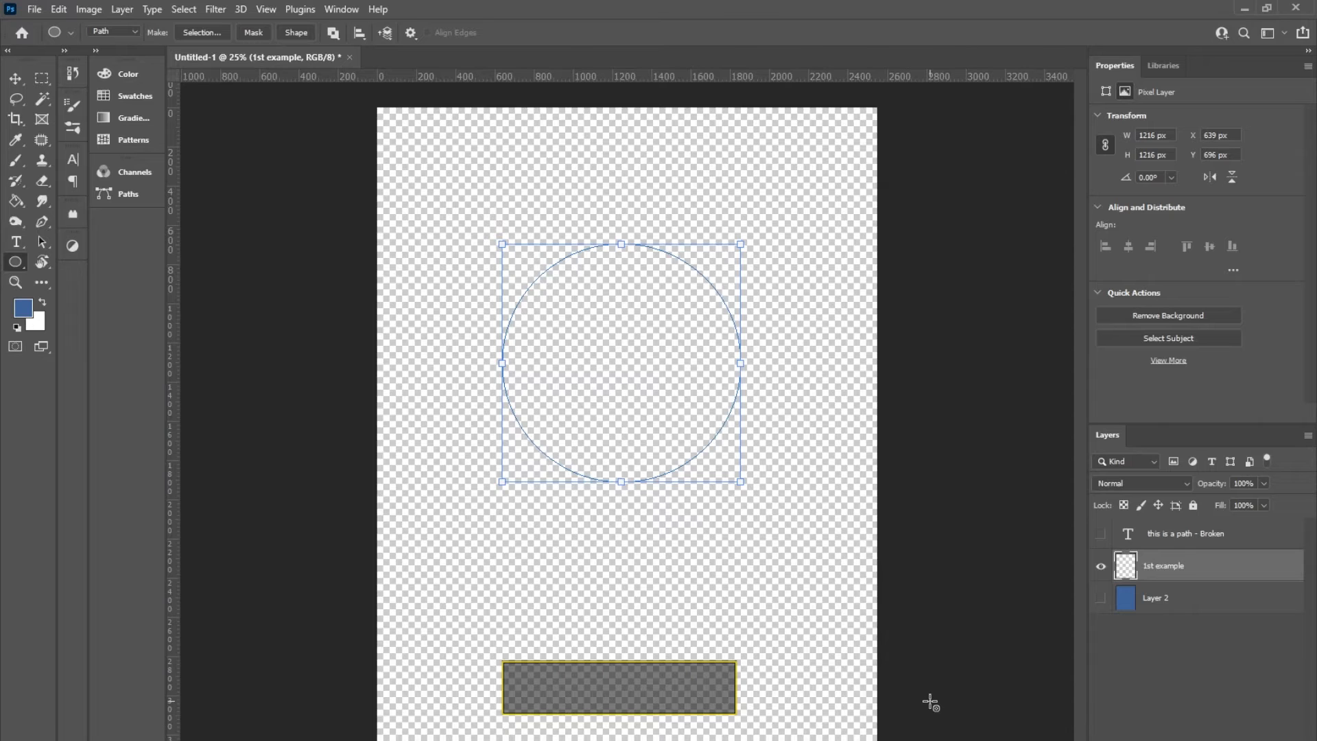
# Step: Add the horizontal text "THIS IS A PATH" along the outside of the circular path and nudge it slightly
pyautogui.press('t')
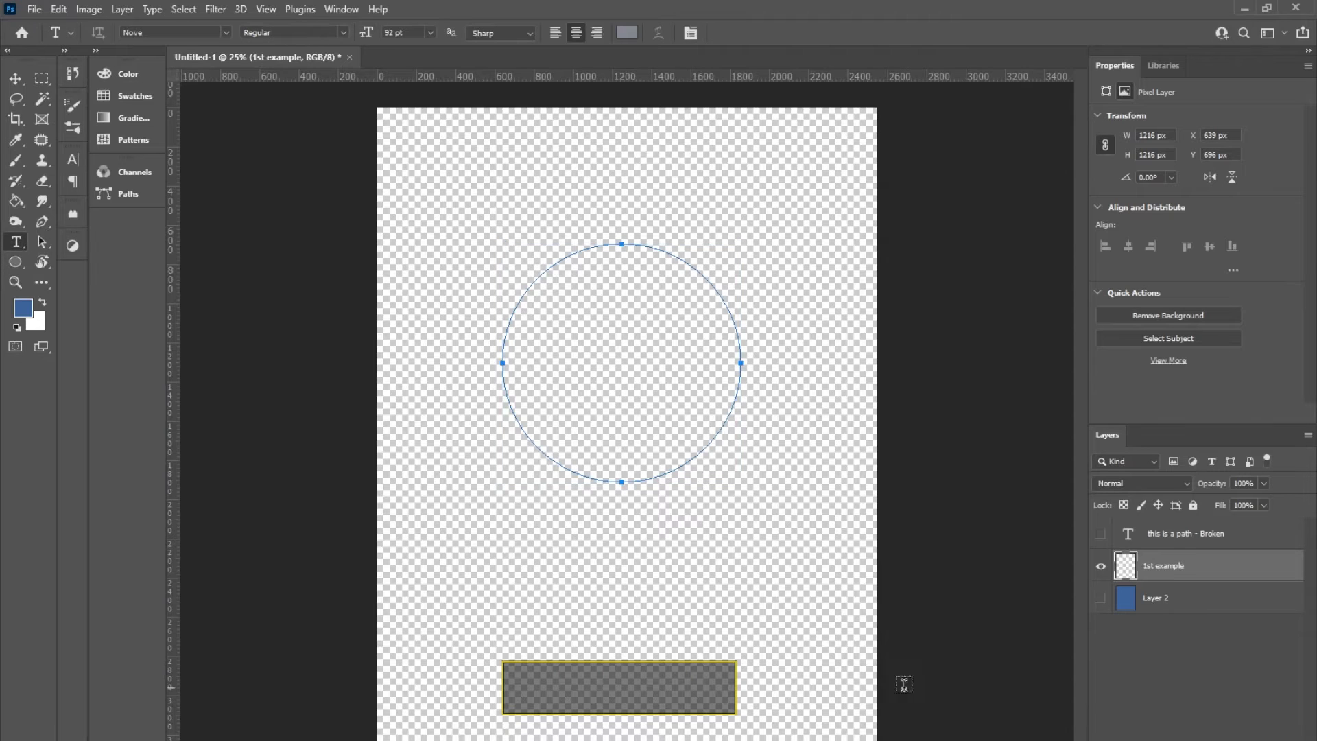
pyautogui.click(17, 242)
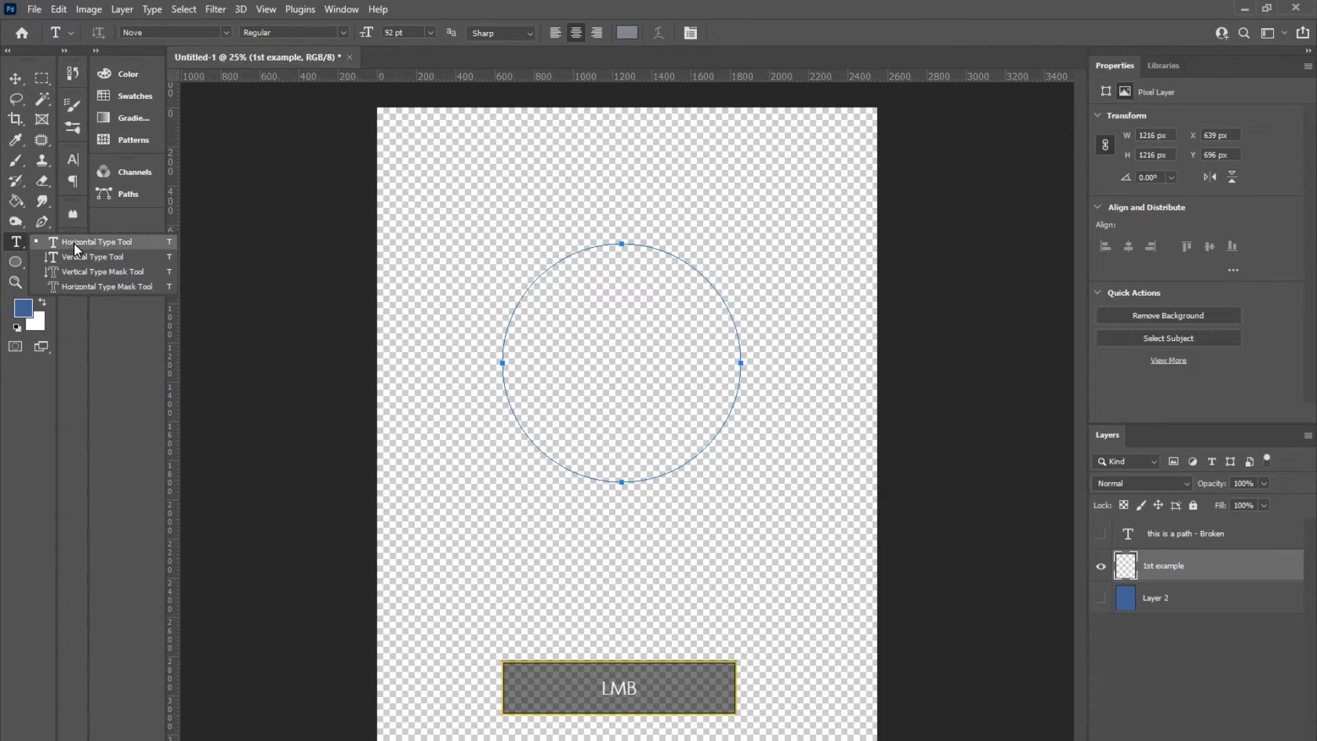
pyautogui.click(73, 242)
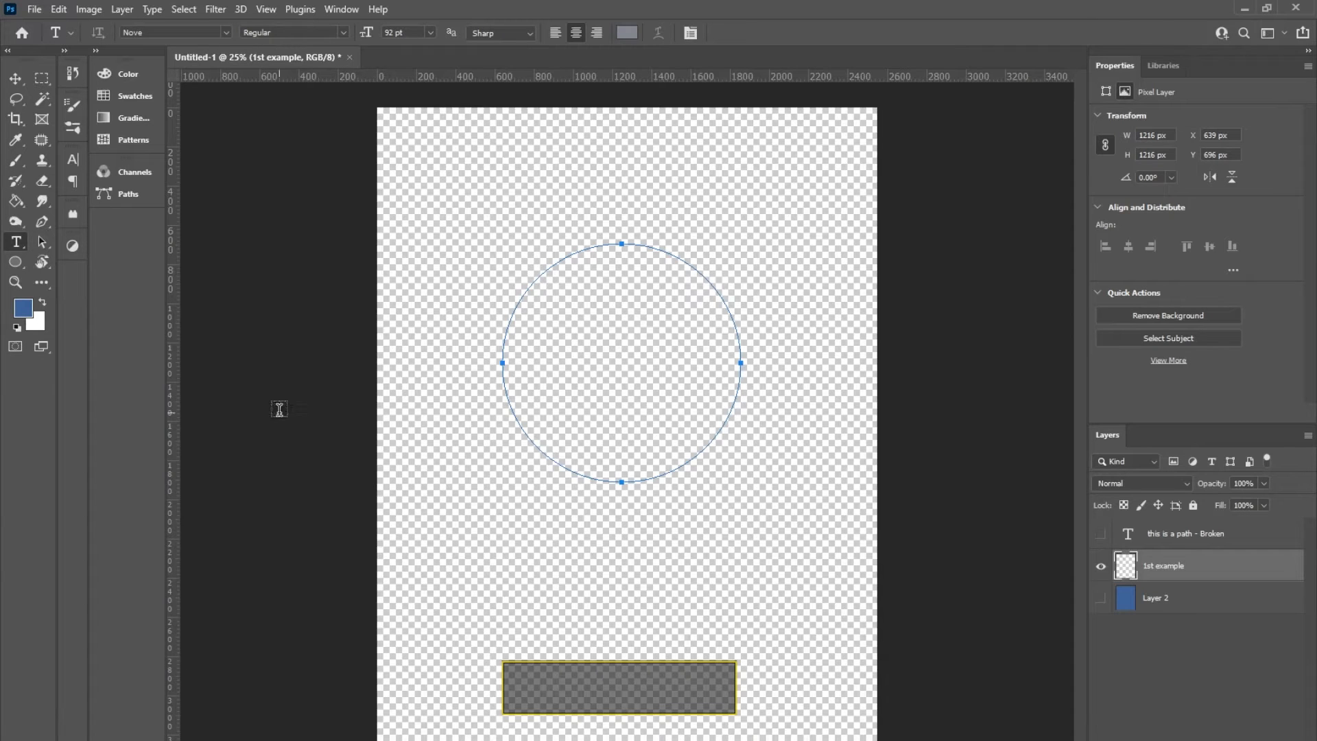
pyautogui.click(615, 243)
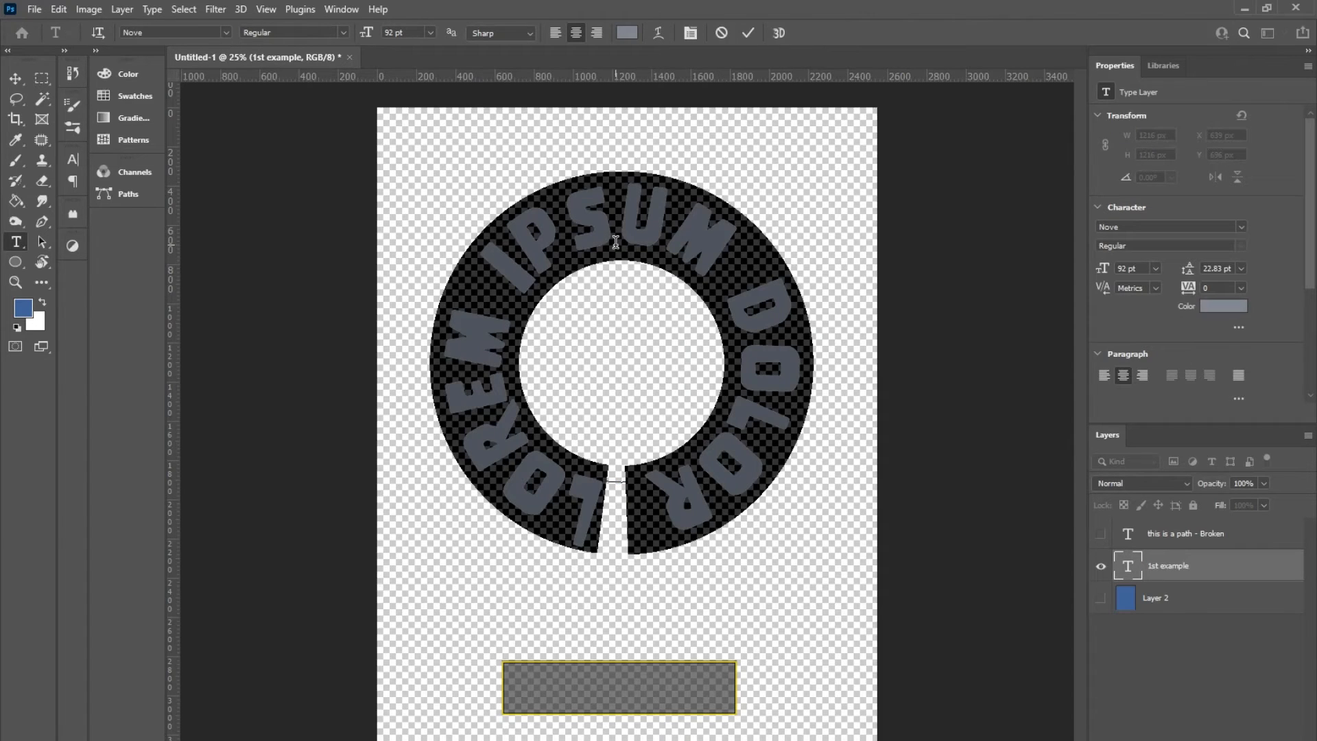
pyautogui.write('THIS IS A PATH')
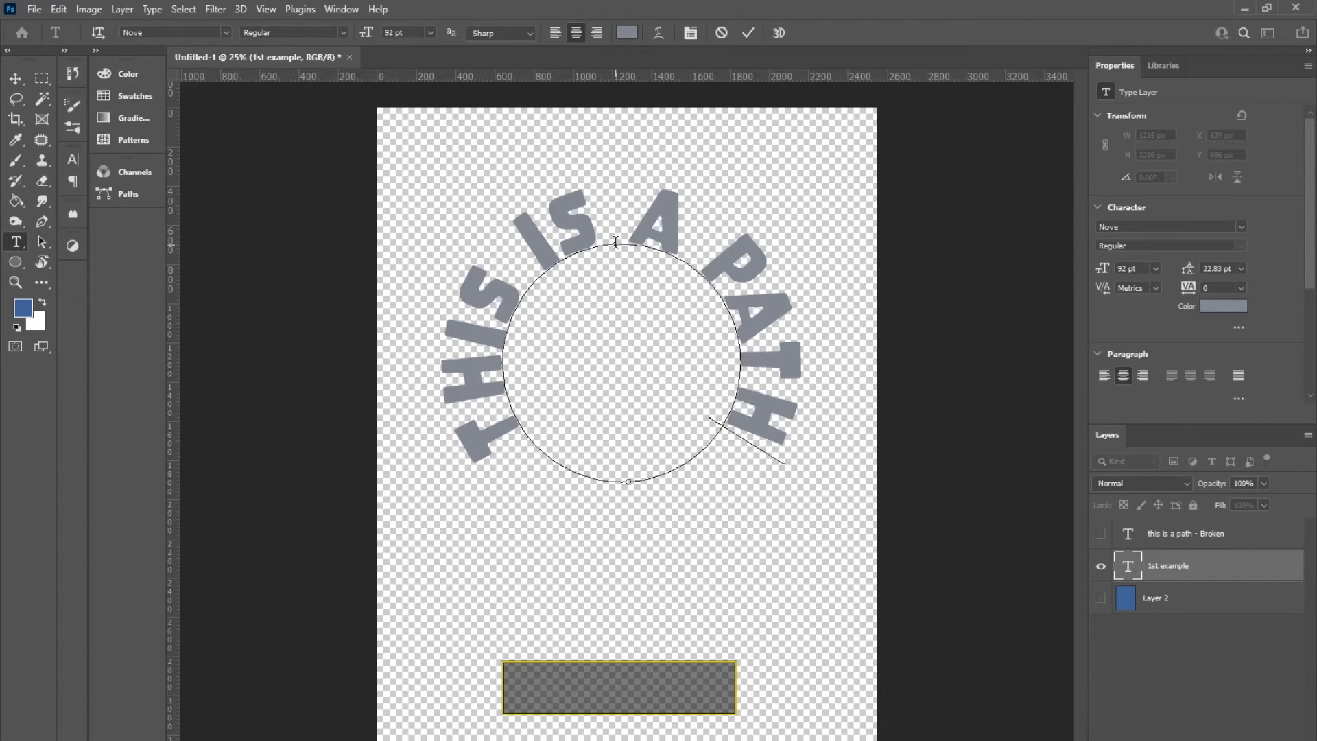
pyautogui.click(16, 88)
pyautogui.moveTo(647, 247)
pyautogui.mouseDown()
pyautogui.moveTo(655, 439)
pyautogui.moveTo(658, 238)
pyautogui.mouseUp()
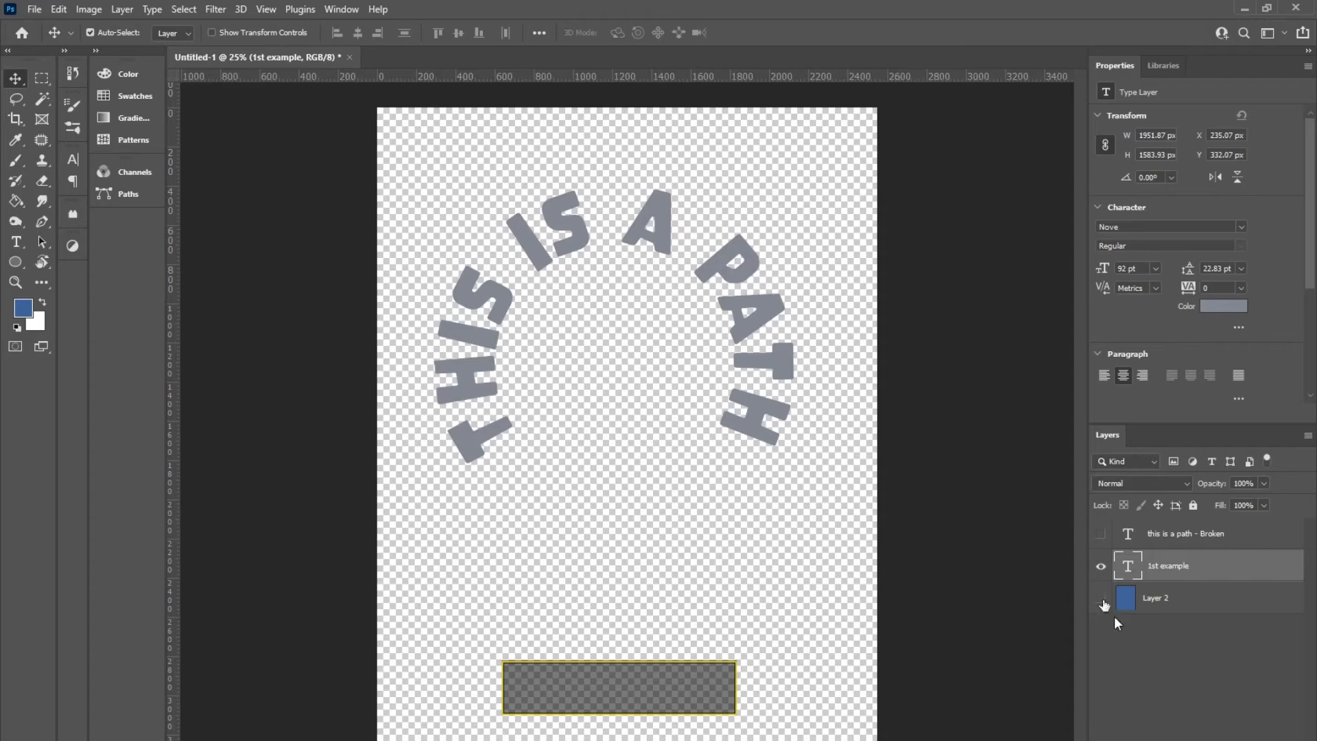
# Step: Hide the "1st example" layer, then show and select the "this is a path - Broken" text layer
pyautogui.click(1101, 566)
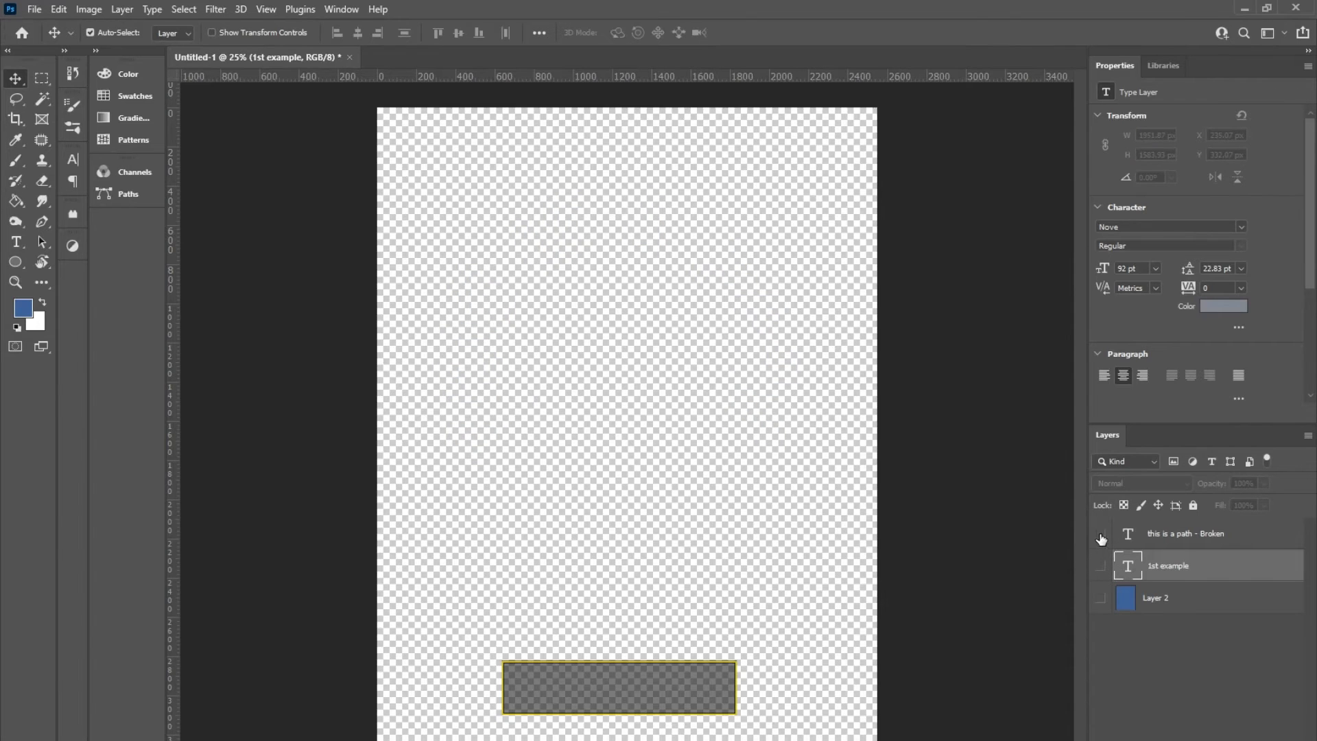
pyautogui.click(1100, 534)
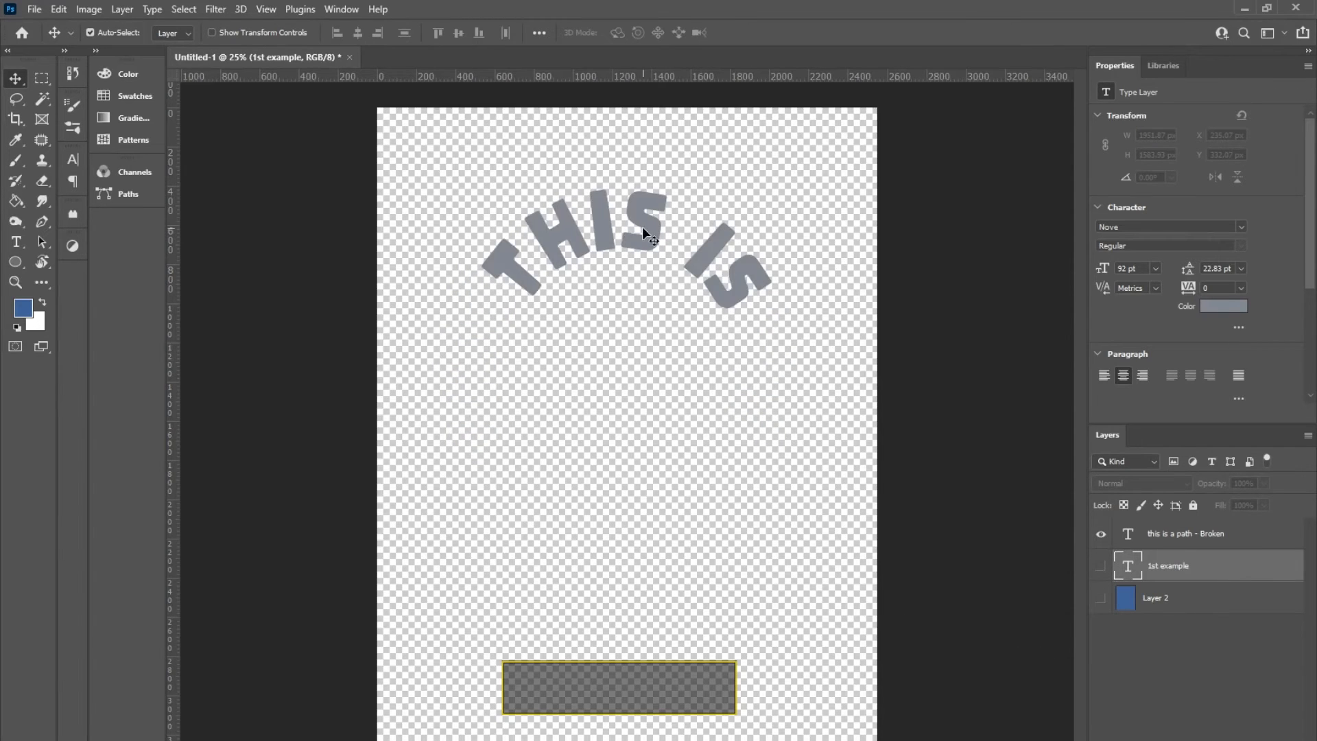
pyautogui.click(607, 225)
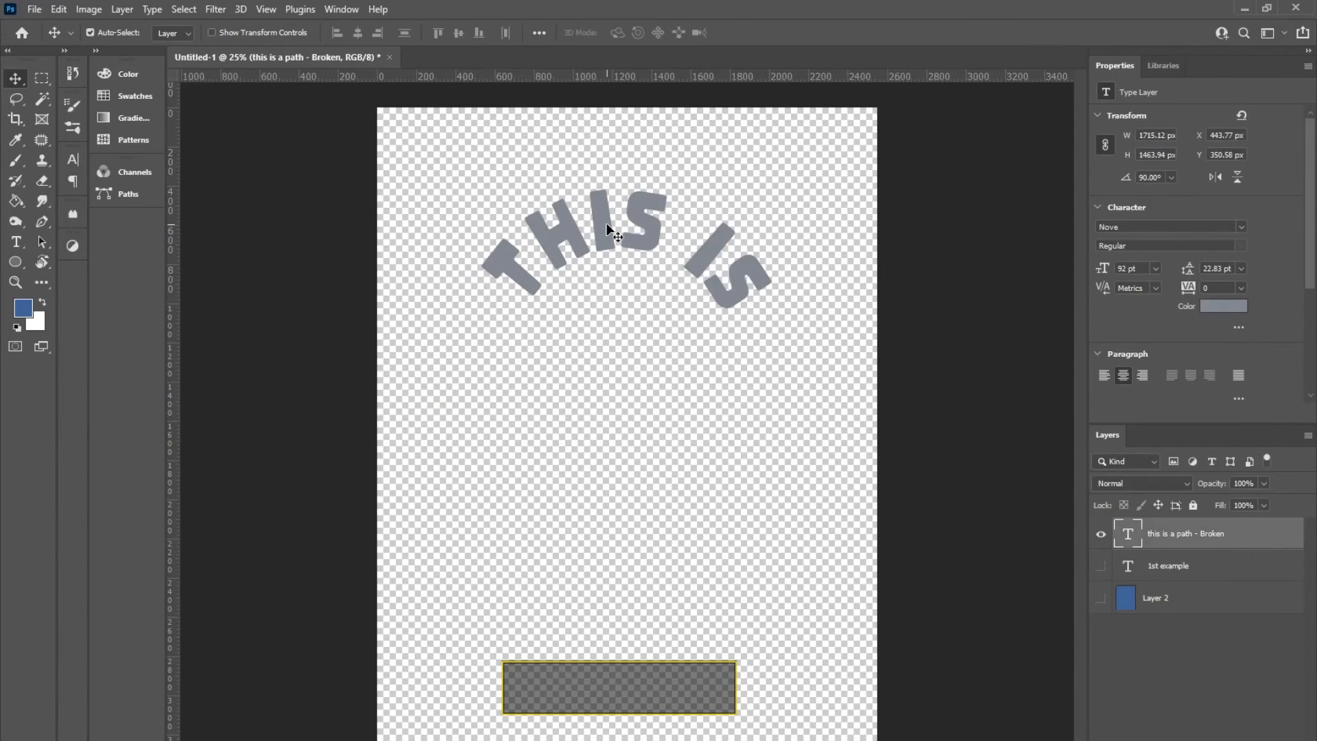
# Step: Extend the text's end point along the circle with the Path Selection tool so the whole phrase fits
pyautogui.click(40, 244)
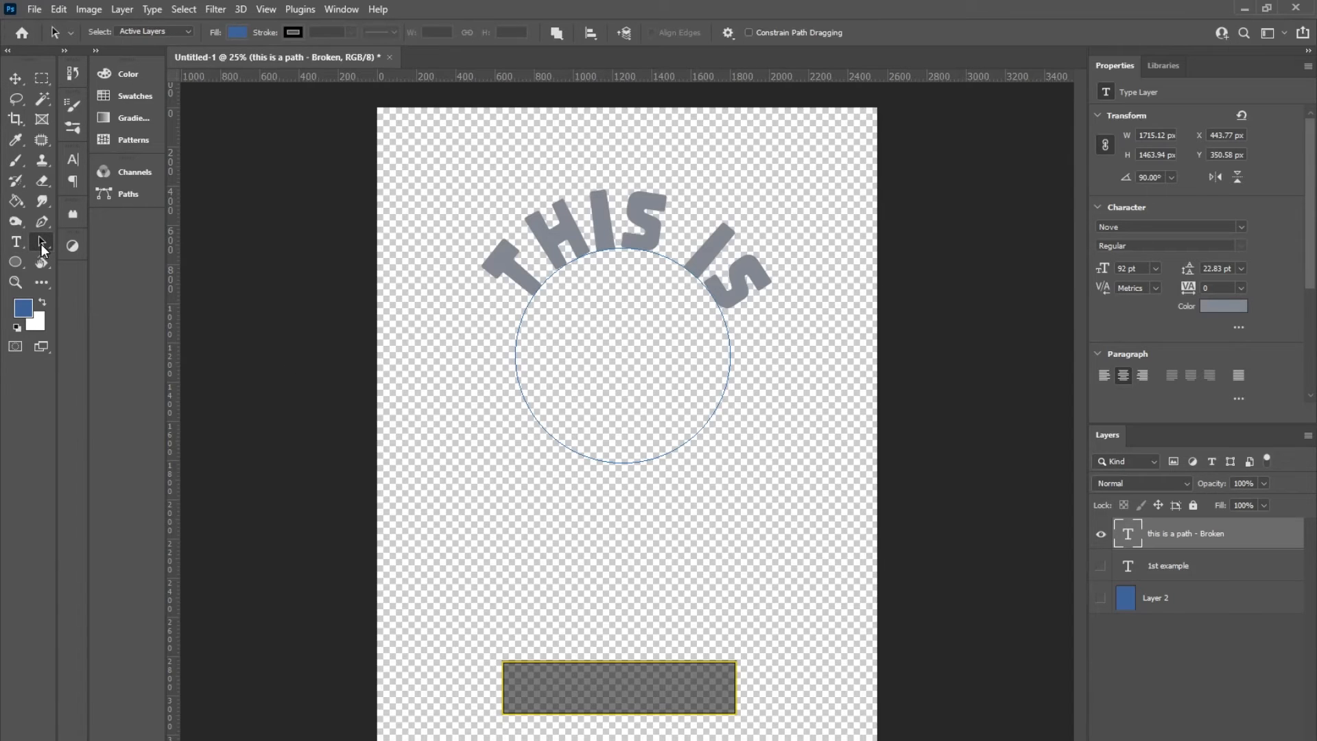
pyautogui.click(40, 244)
pyautogui.press('a')
pyautogui.moveTo(729, 327); pyautogui.dragTo(566, 470)
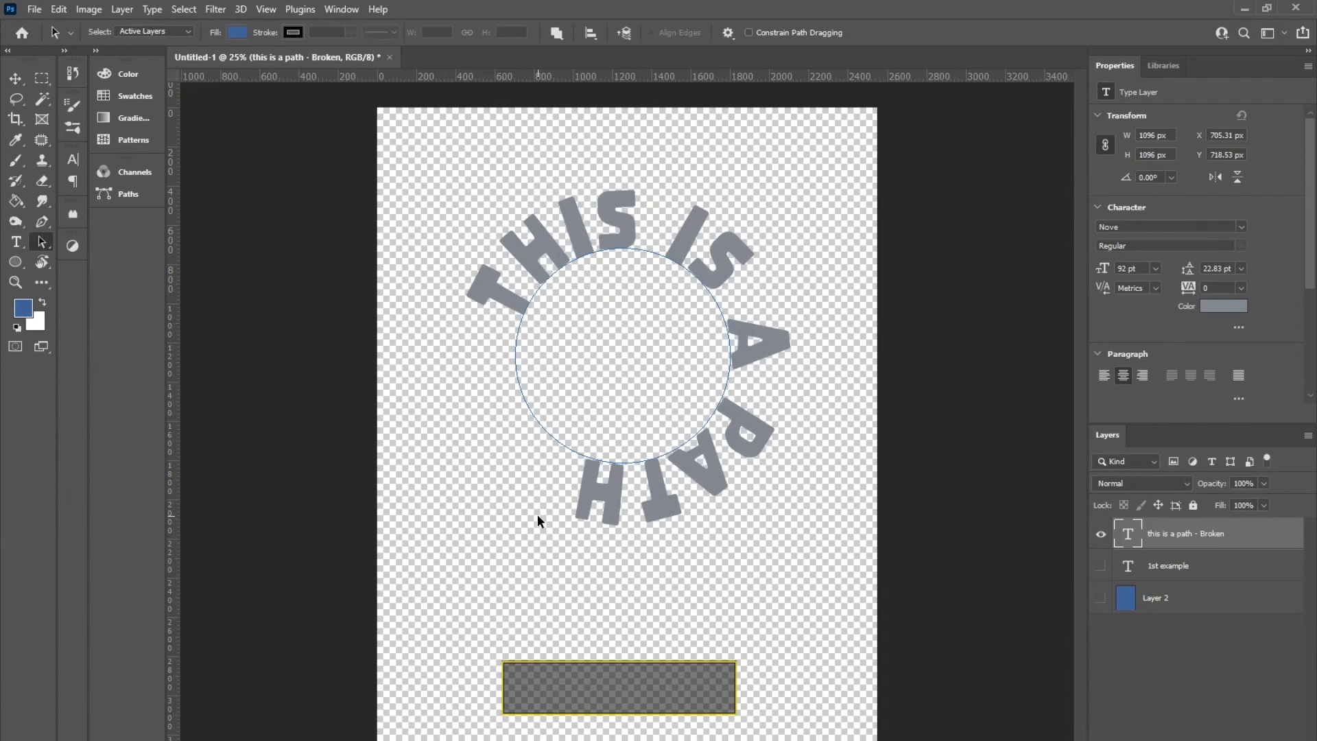
# Step: Rotate the circular text counterclockwise to an angle of about 43° with Free Transform
pyautogui.click(14, 78)
pyautogui.hotkey('ctrl', 't')
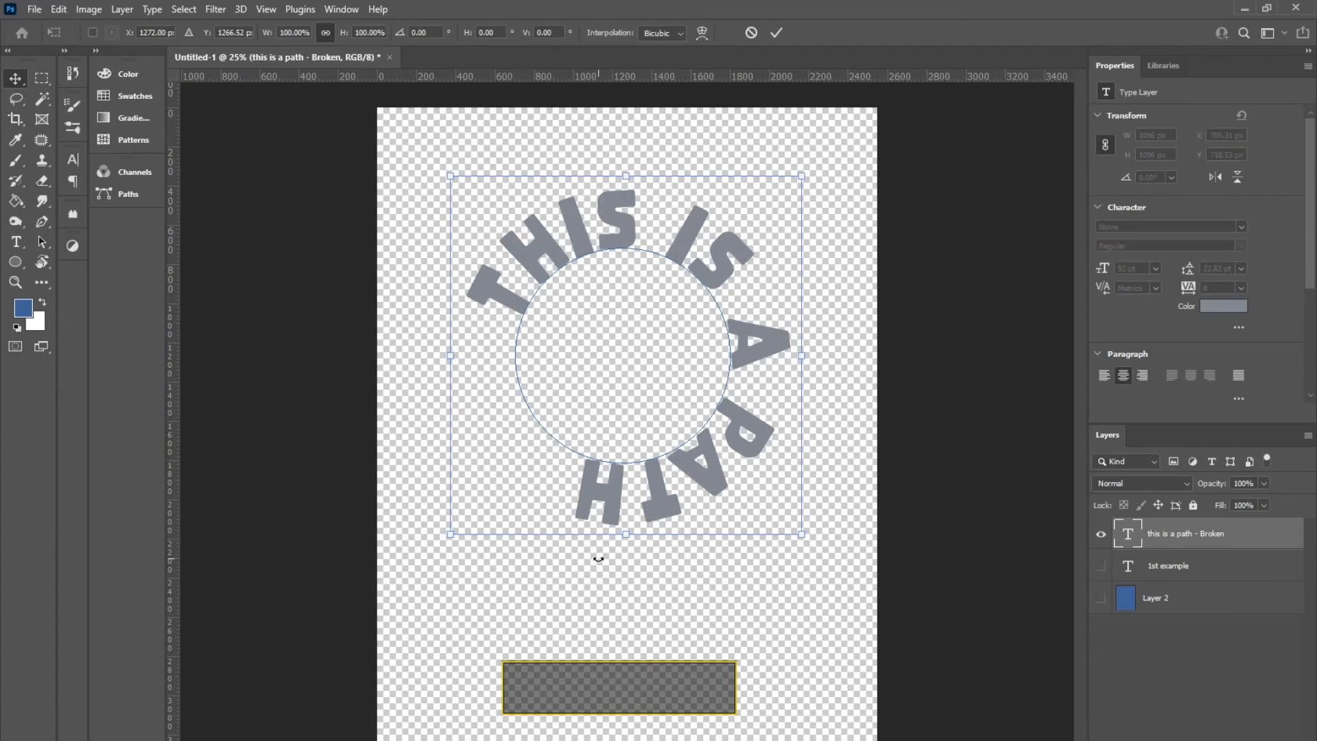
pyautogui.moveTo(814, 547); pyautogui.dragTo(891, 360)
pyautogui.press('Return')
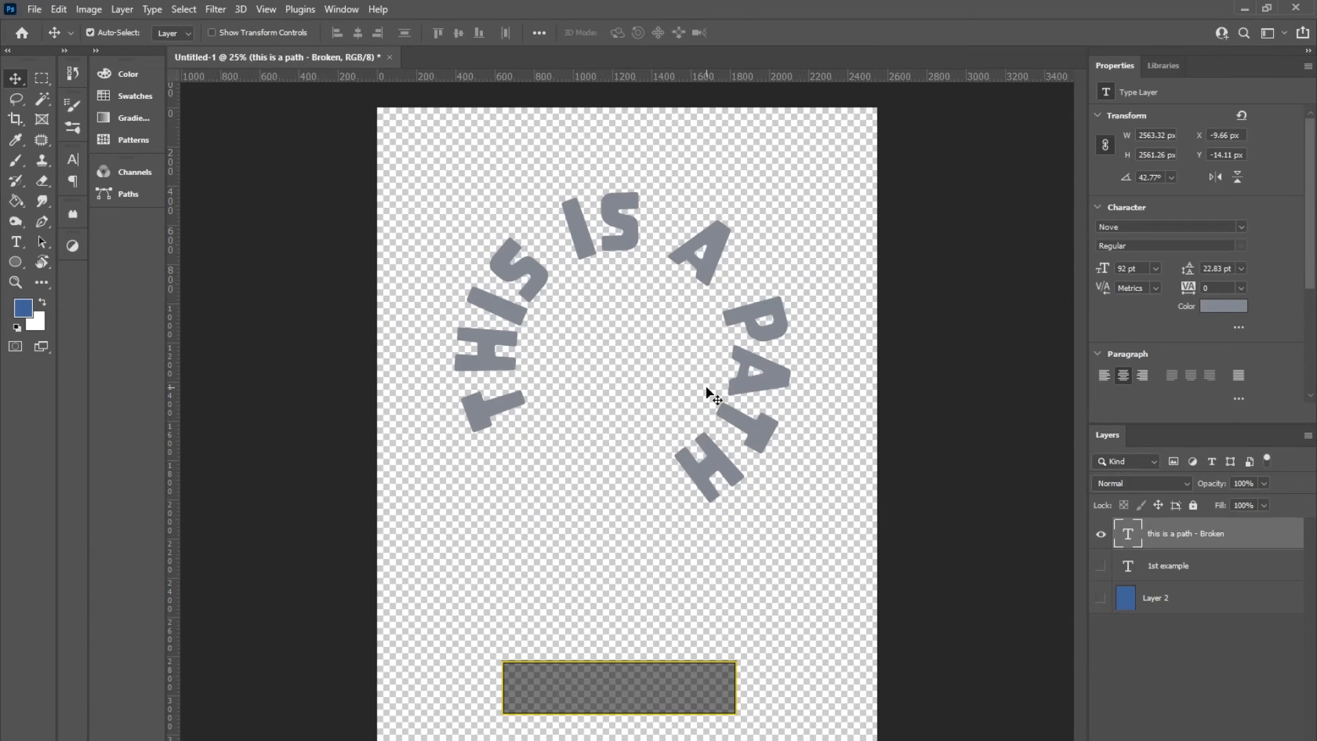
# Step: Flip the text to the inside of the circle with the Path Selection tool
pyautogui.click(693, 248)
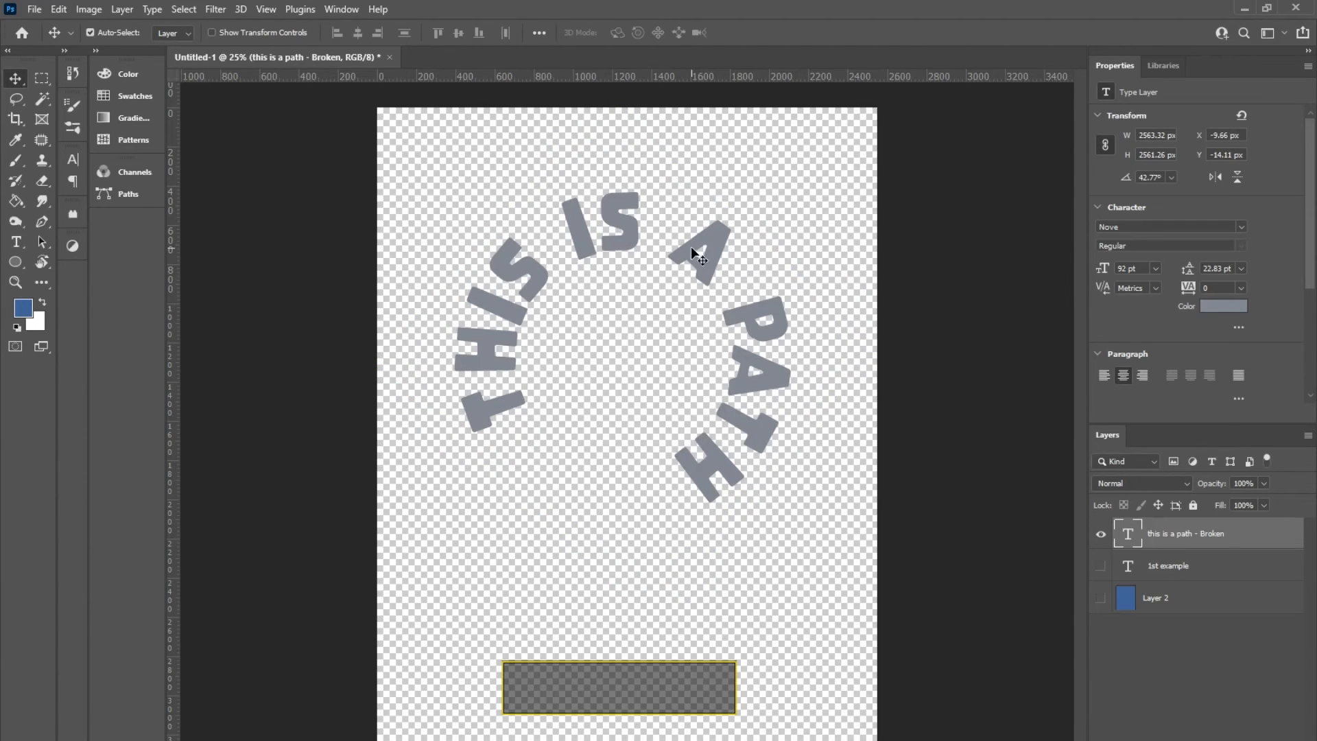
pyautogui.click(42, 242)
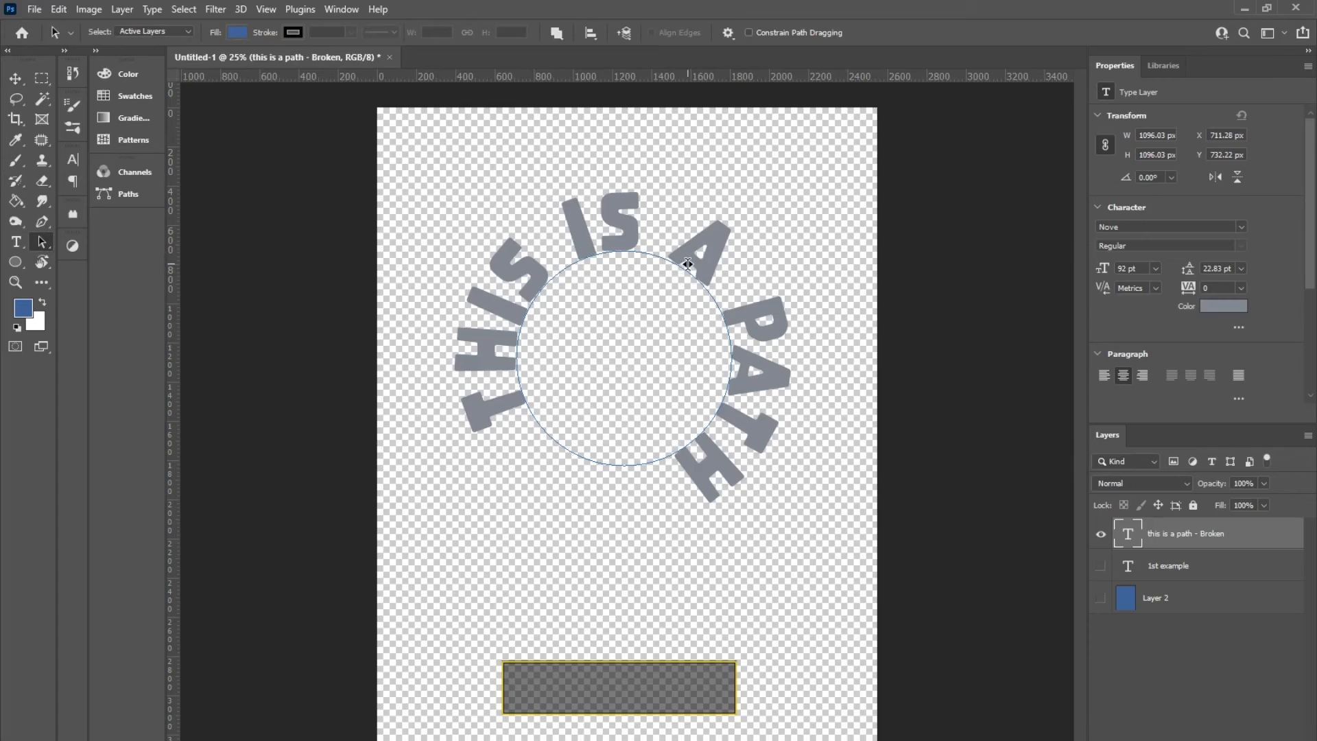
pyautogui.moveTo(687, 263); pyautogui.dragTo(676, 290)
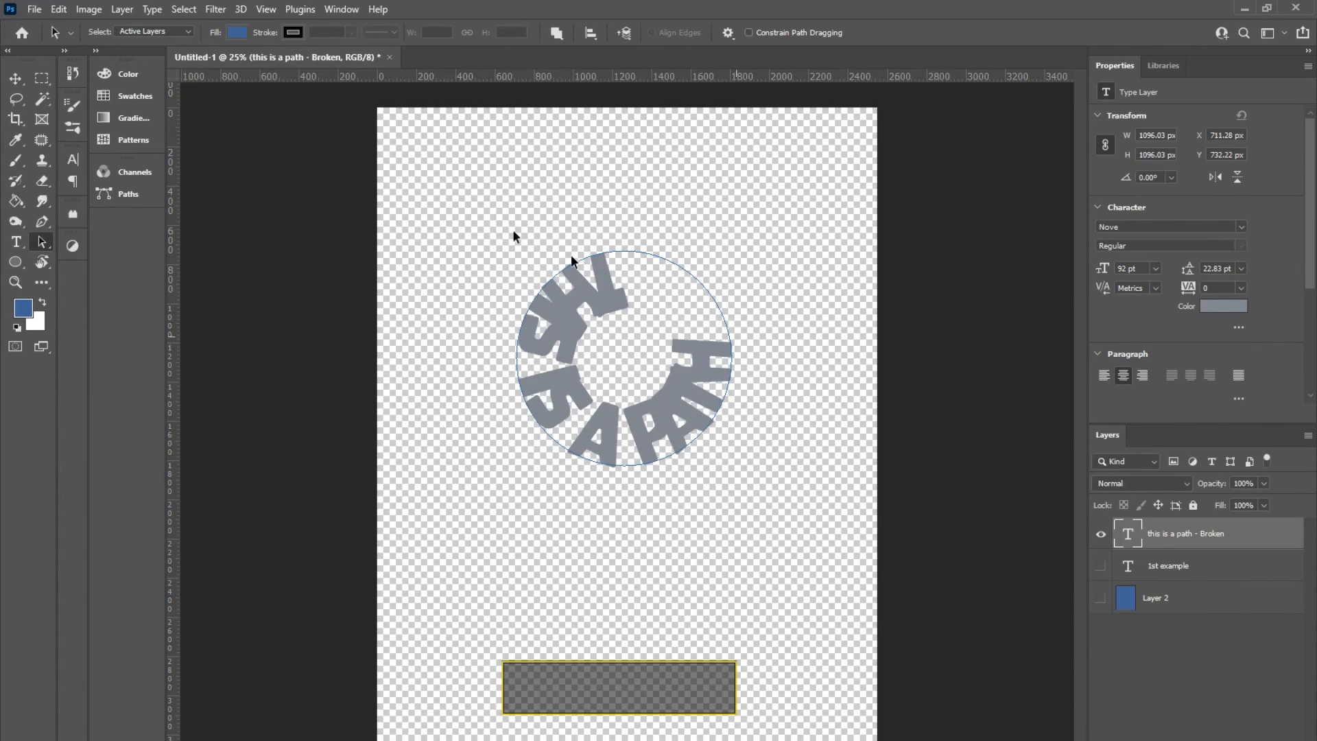
# Step: Show the blue Layer 2 and open the text of the "this is a path - Broken" layer for editing
pyautogui.click(15, 79)
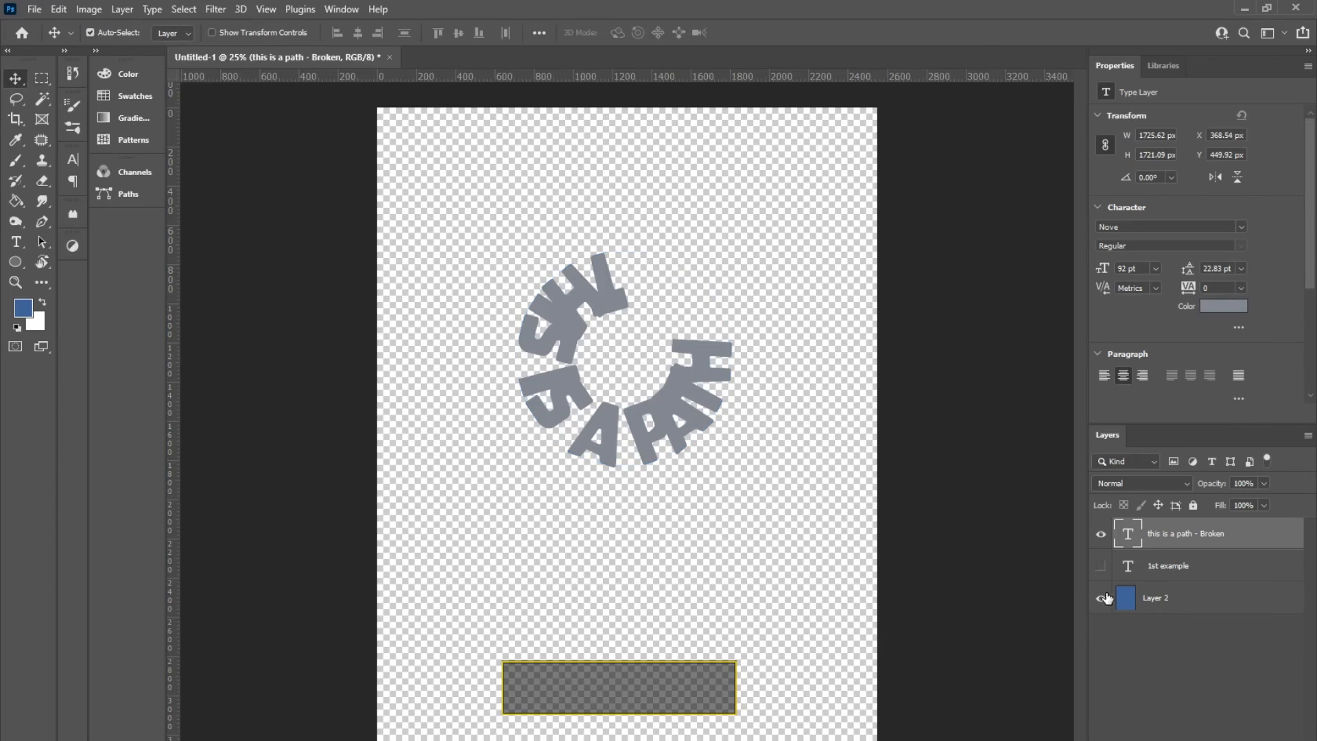
pyautogui.click(1101, 598)
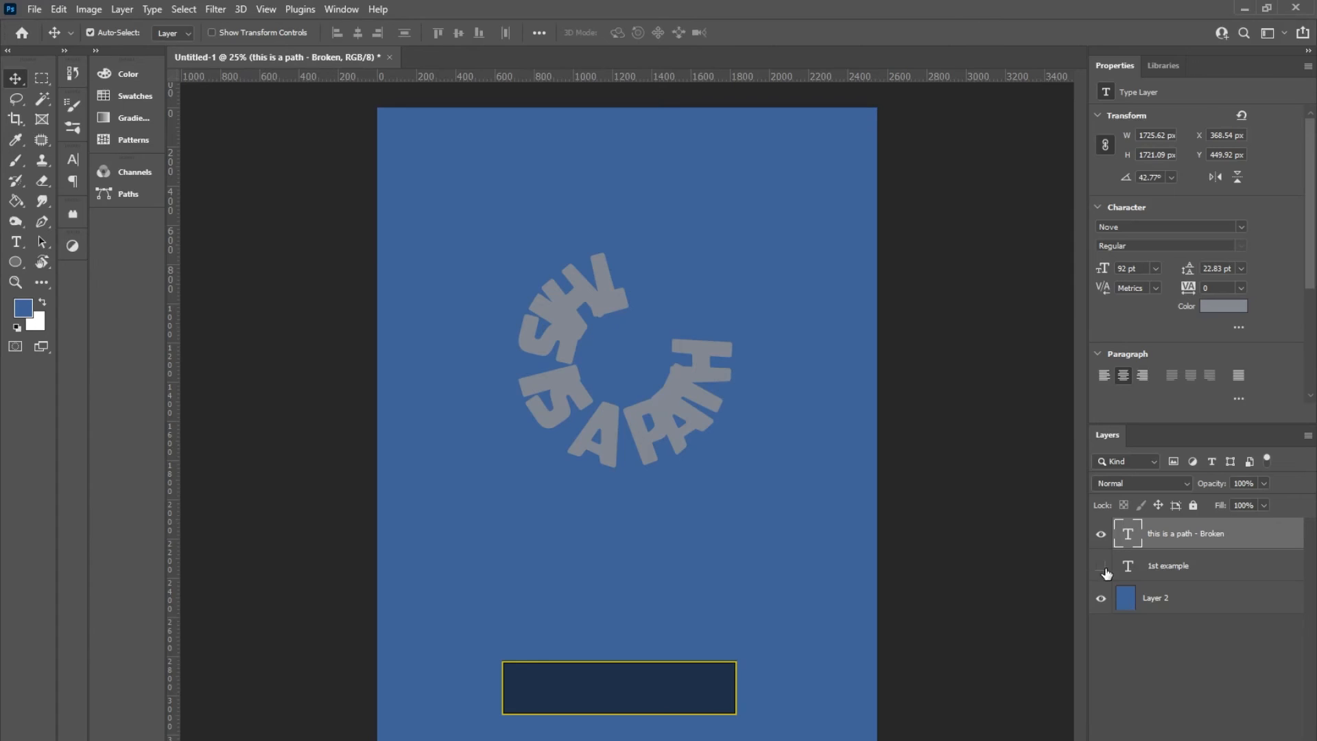
pyautogui.doubleClick(1128, 534)
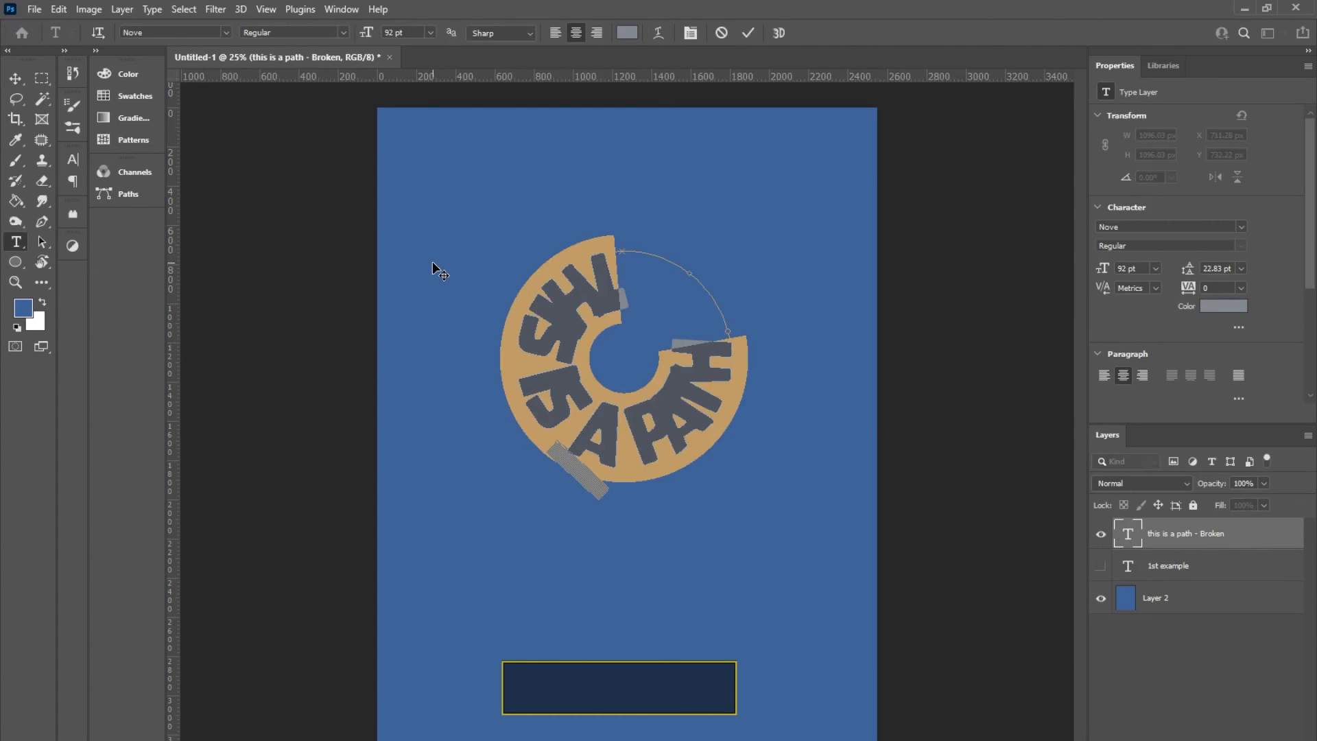
pyautogui.click(15, 78)
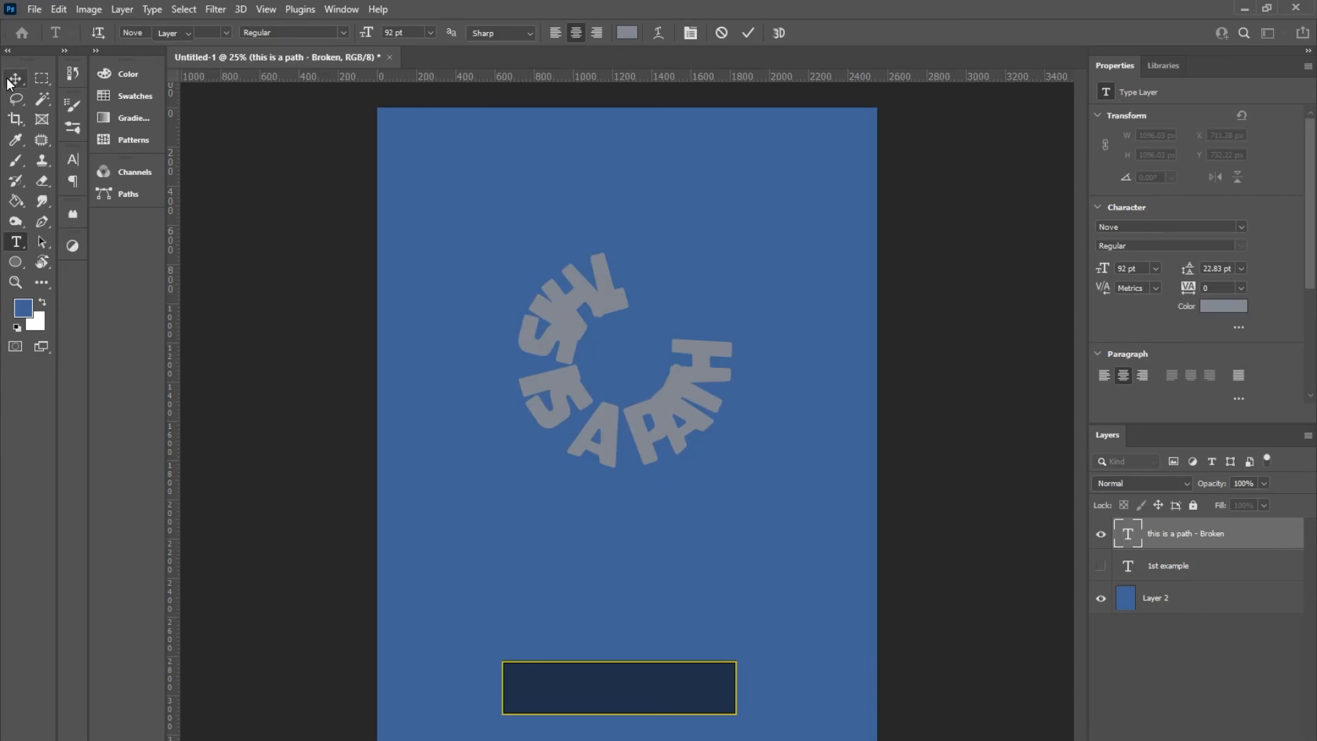
pyautogui.doubleClick(1129, 532)
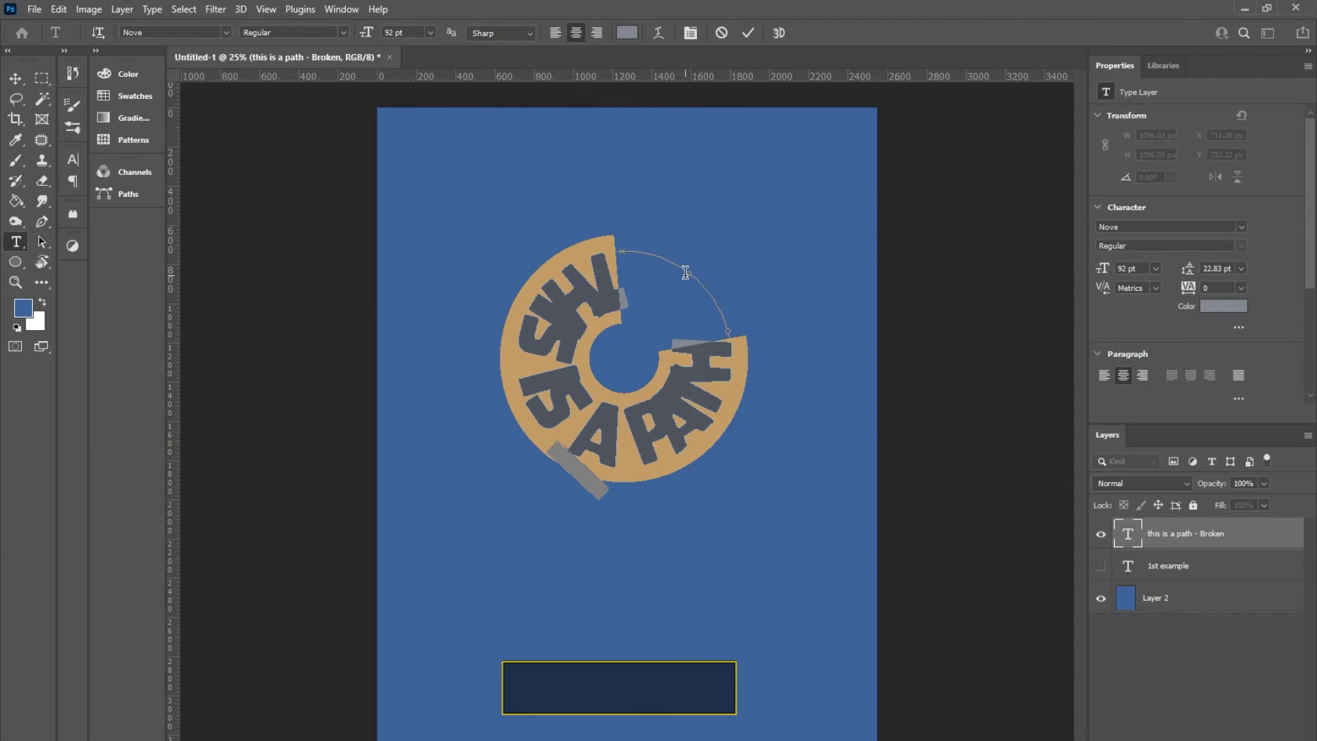
# Step: Shift the circular path down and slightly left, and flip the text back to the outside of the circle
pyautogui.click(43, 240)
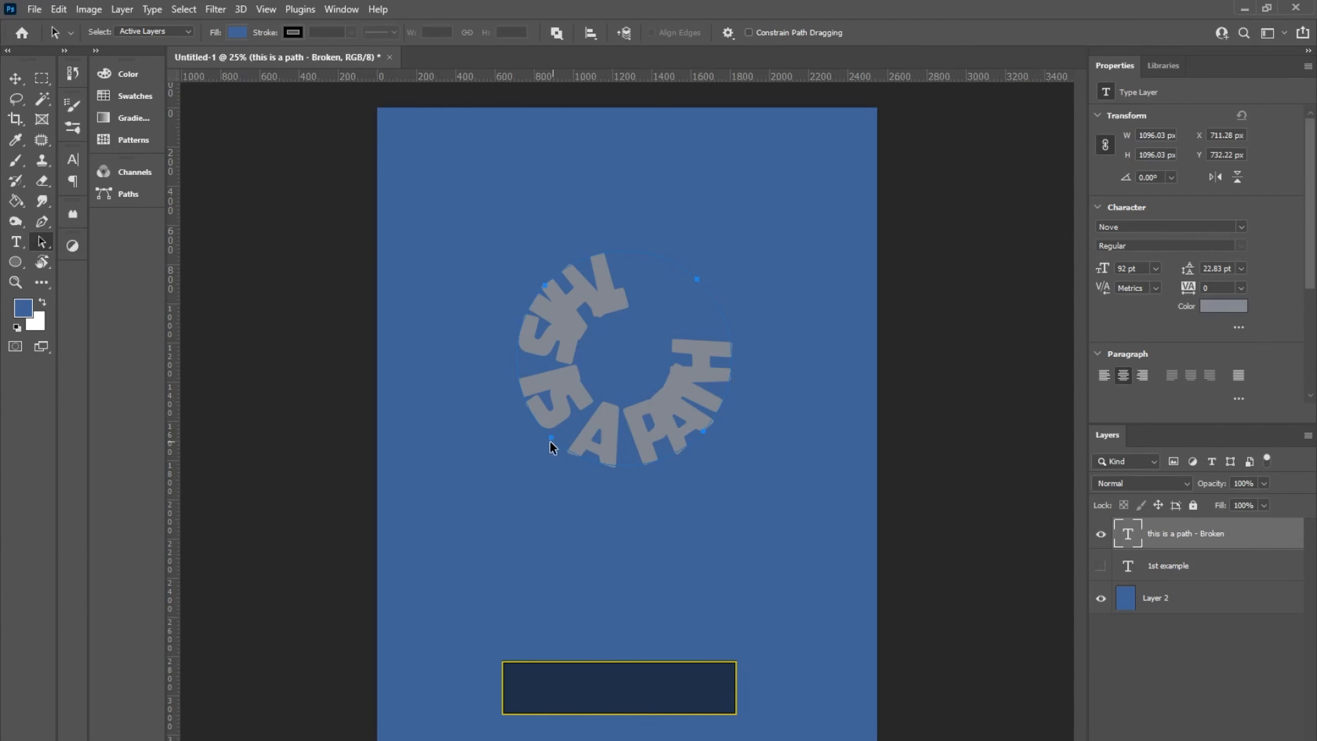
pyautogui.moveTo(553, 438); pyautogui.dragTo(541, 457)
pyautogui.moveTo(714, 319); pyautogui.dragTo(749, 481)
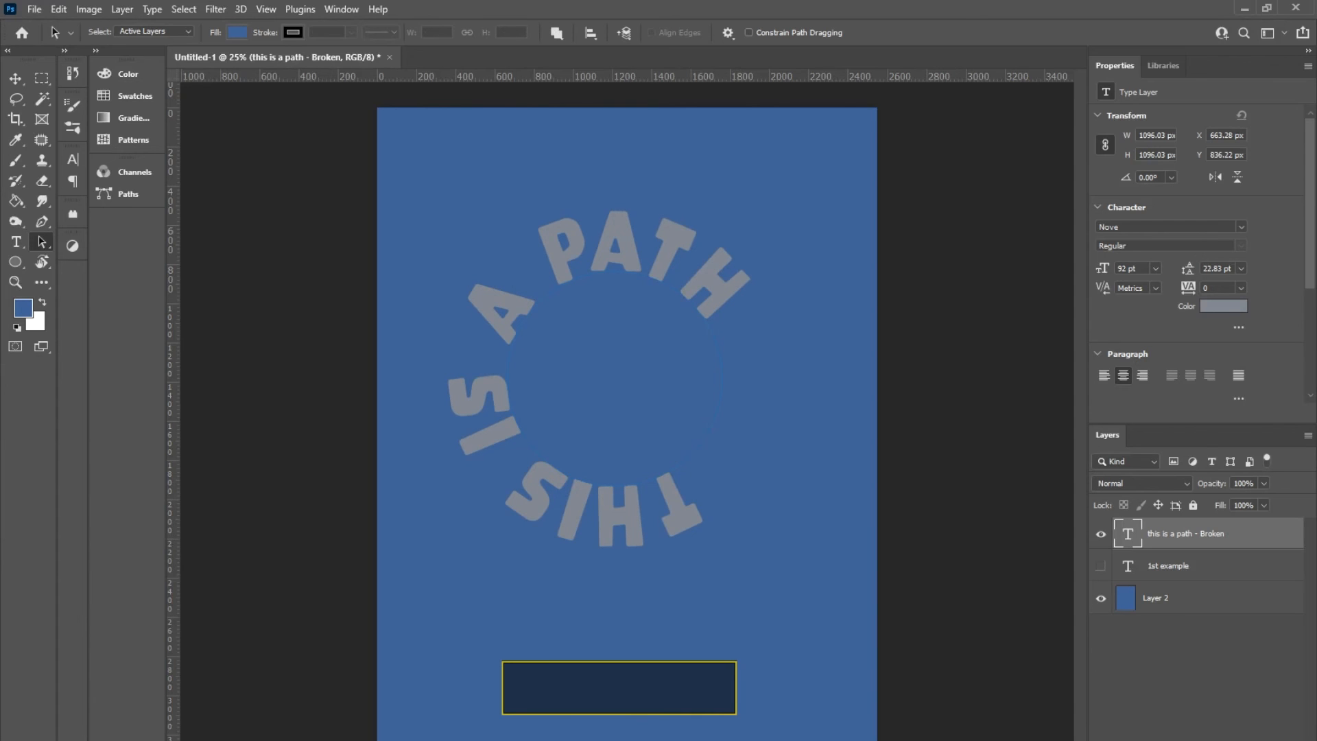